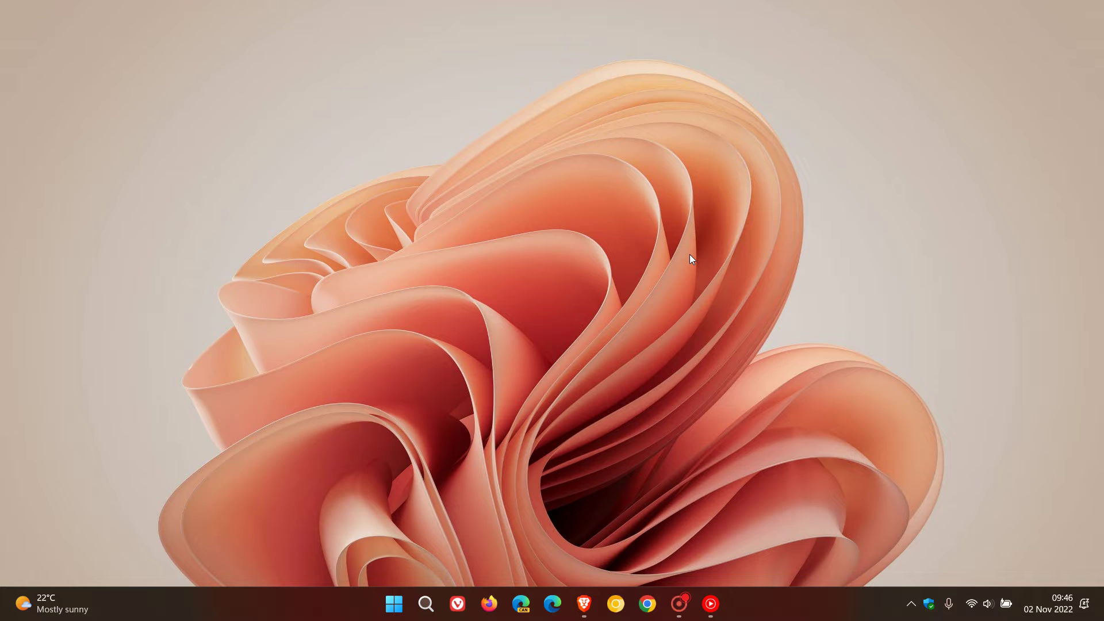
- Compare the Surface Pro 9 and Surface Laptop 5 wallpaper pages in WallpaperHub
click(583, 602)
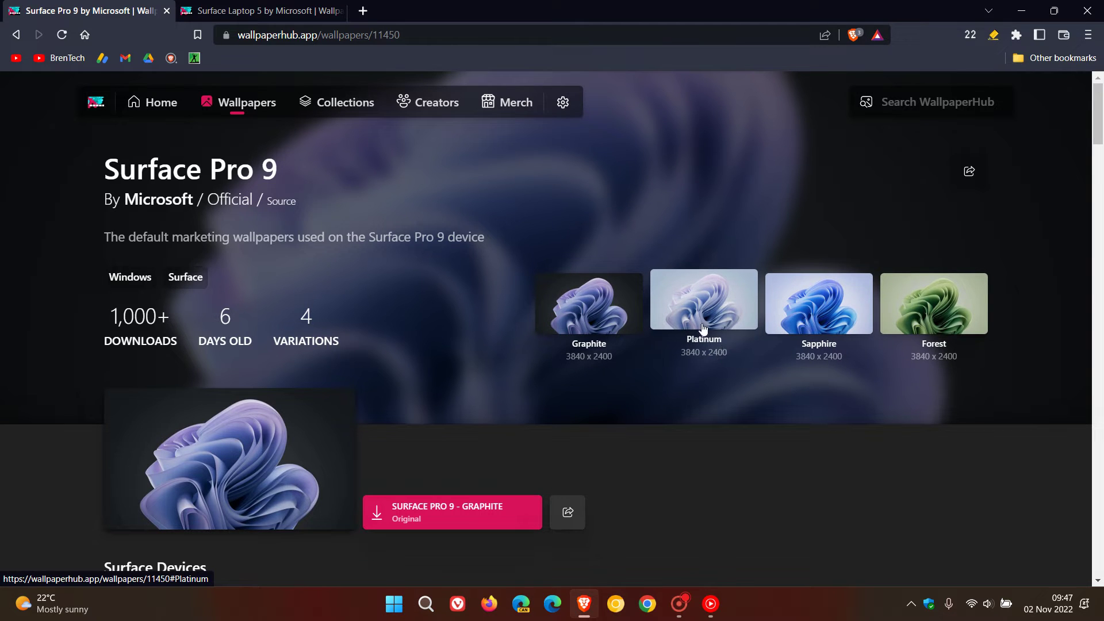
scroll(698, 300, down, 2)
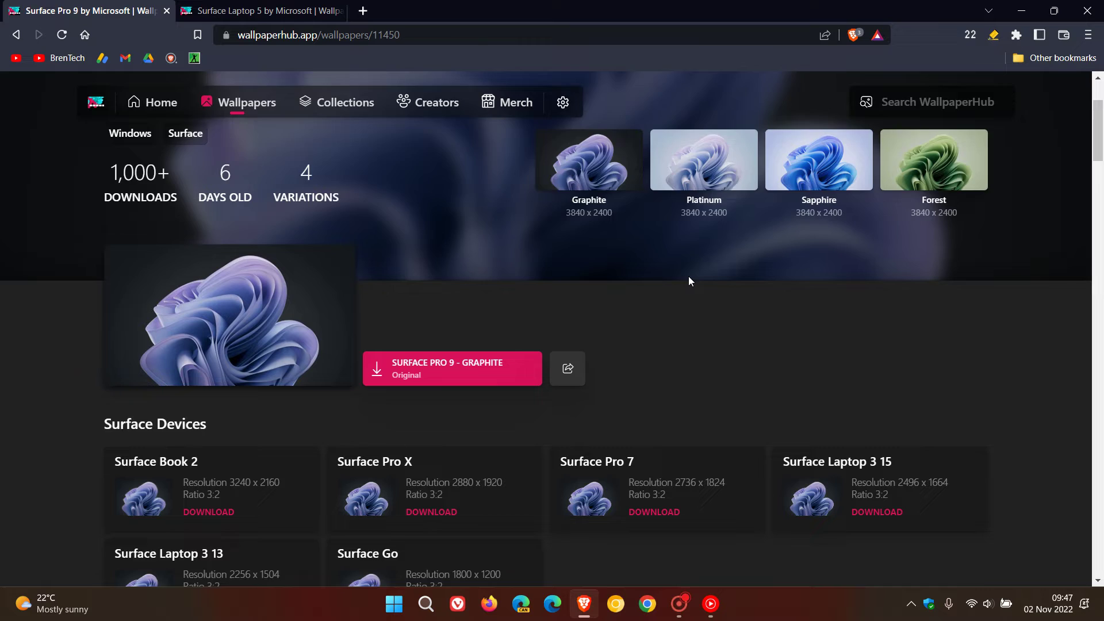
scroll(689, 276, down, 2)
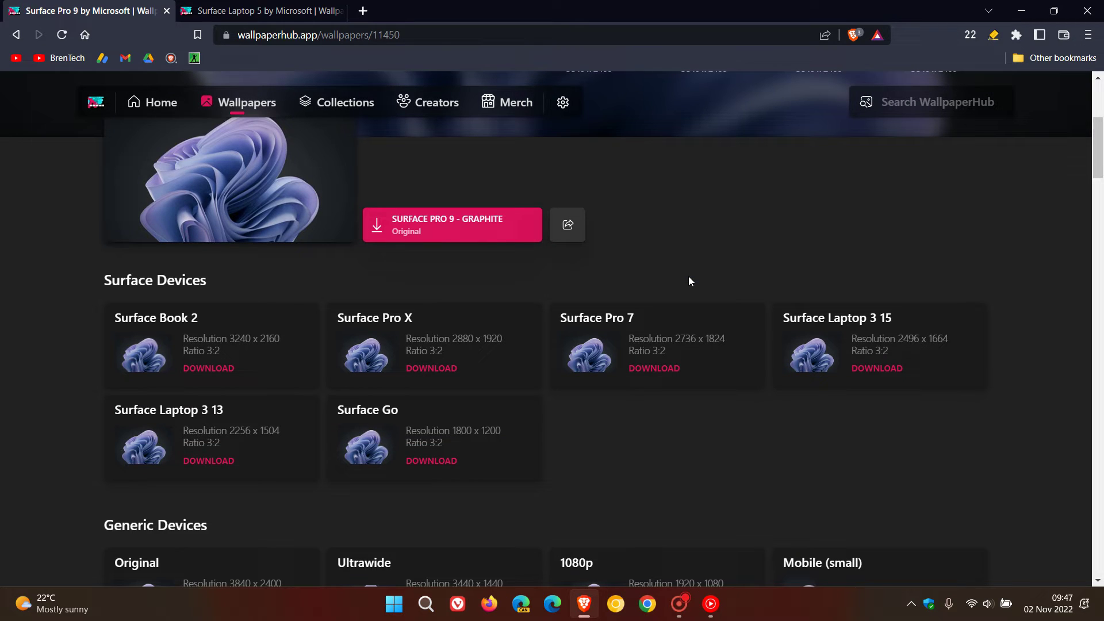
scroll(688, 277, down, 2)
scroll(688, 276, down, 2)
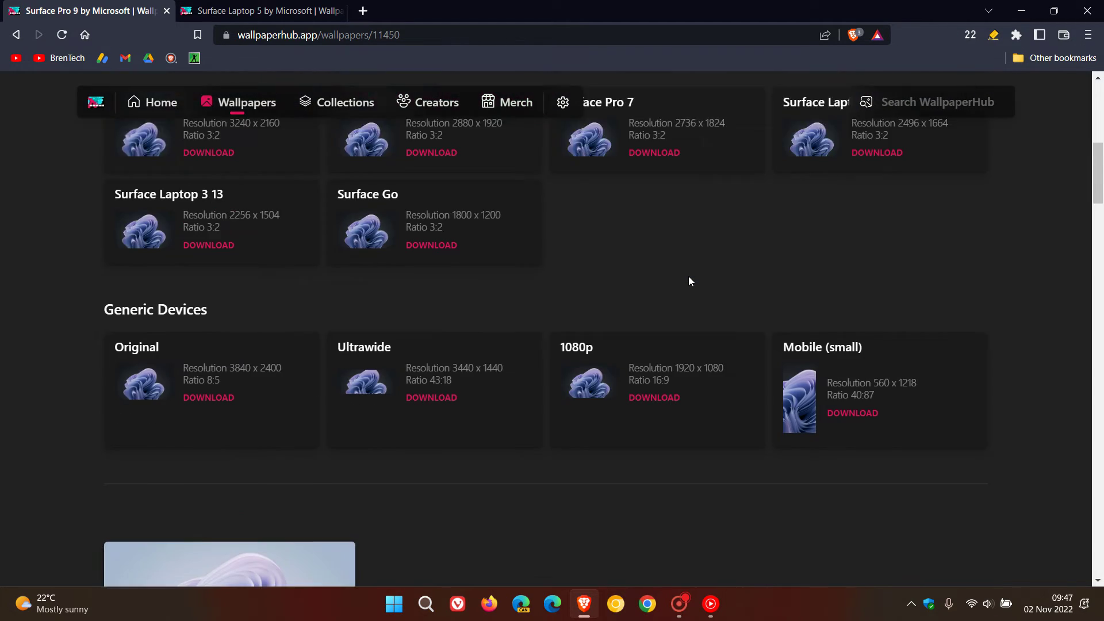
scroll(688, 276, down, 3)
scroll(688, 277, down, 2)
scroll(692, 279, down, 3)
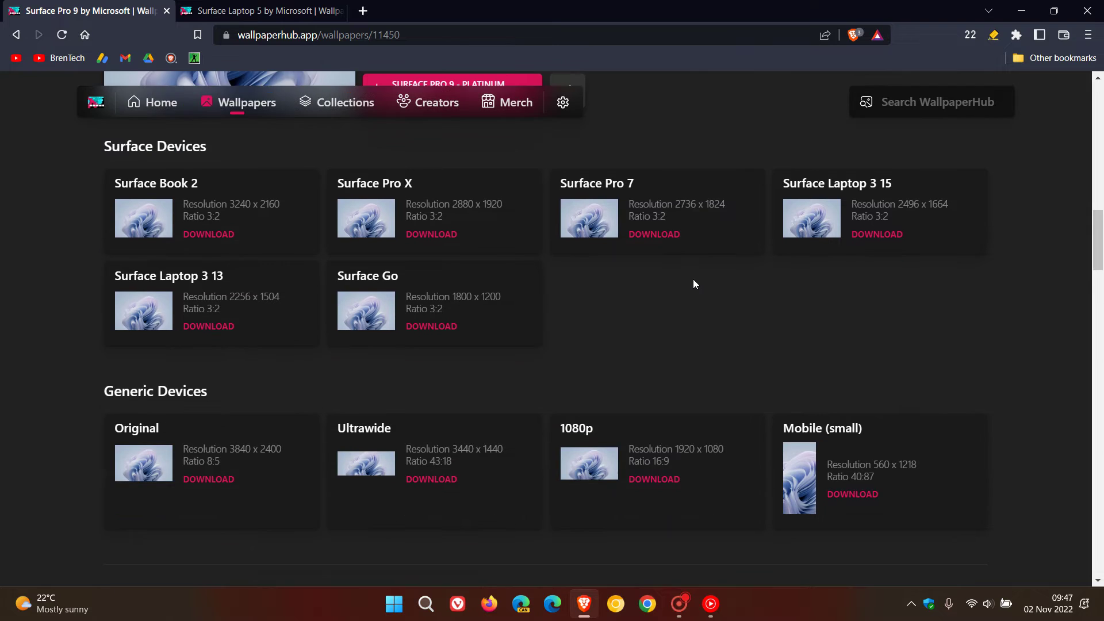
scroll(693, 278, down, 1)
scroll(639, 415, down, 1)
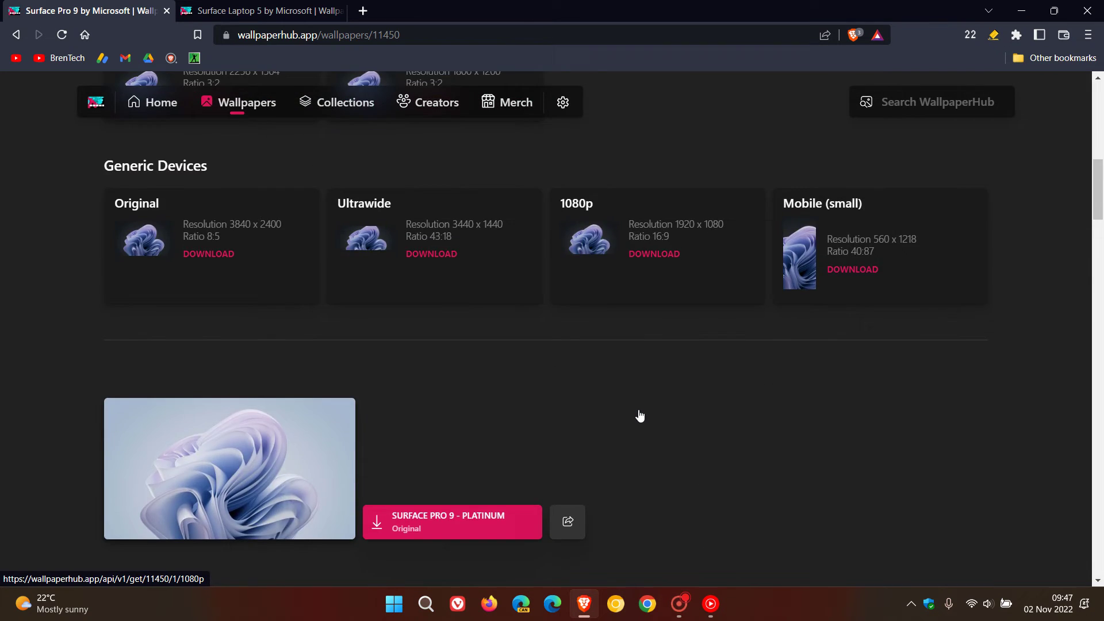
scroll(637, 409, up, 5)
scroll(637, 407, up, 5)
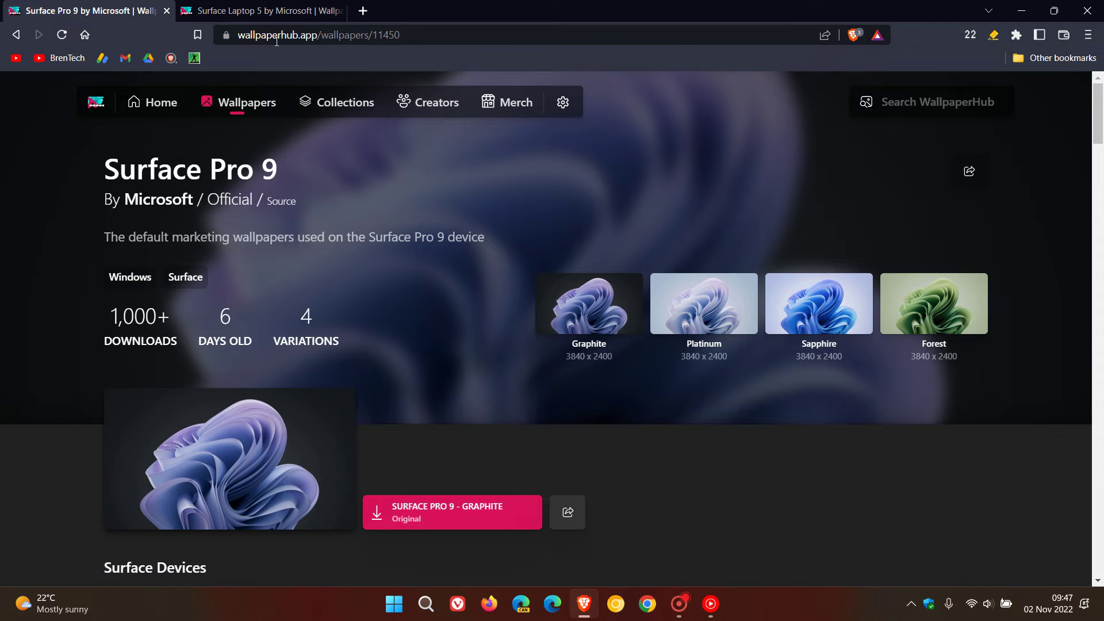
click(259, 10)
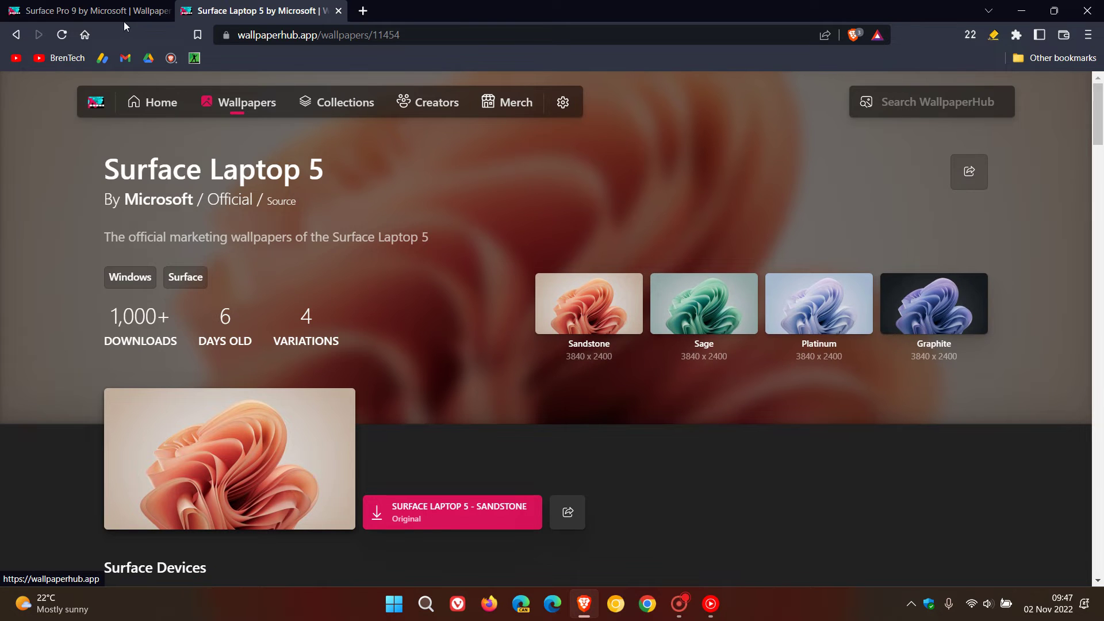
click(86, 10)
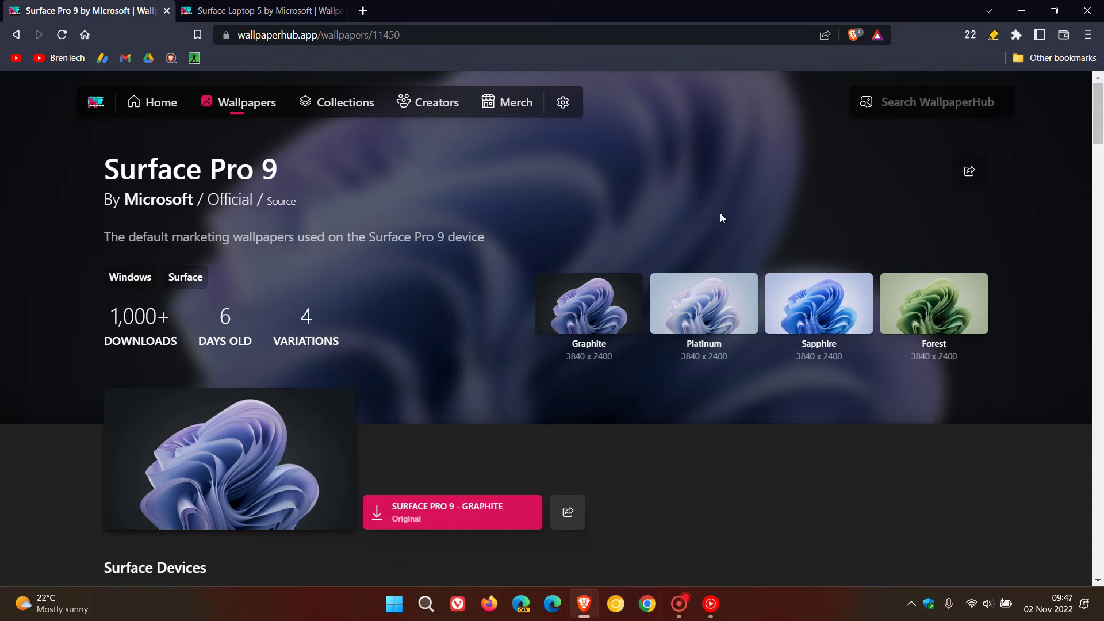
- Minimise the browser and open the Downloads > Surface Laptop 5 folder in File Explorer
click(1026, 12)
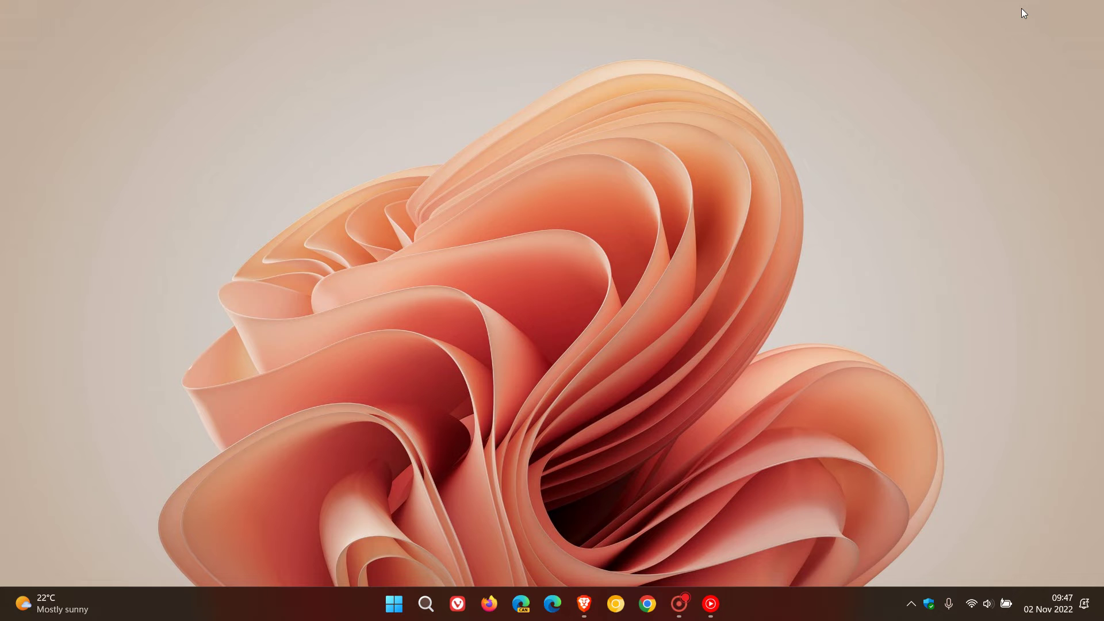
click(394, 605)
click(673, 553)
click(60, 343)
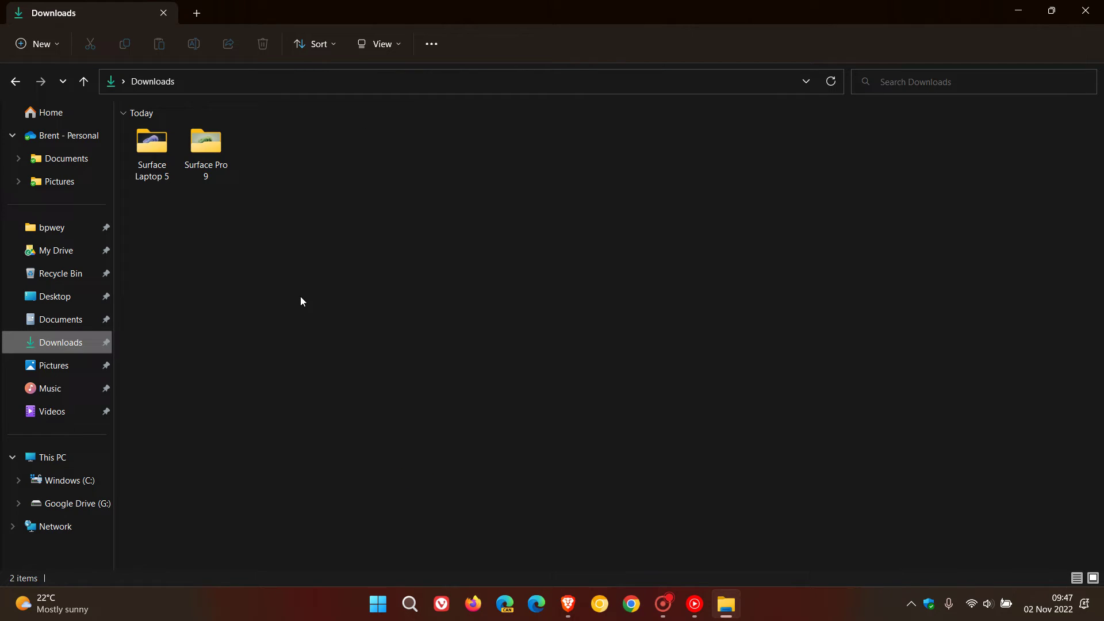
double_click(147, 154)
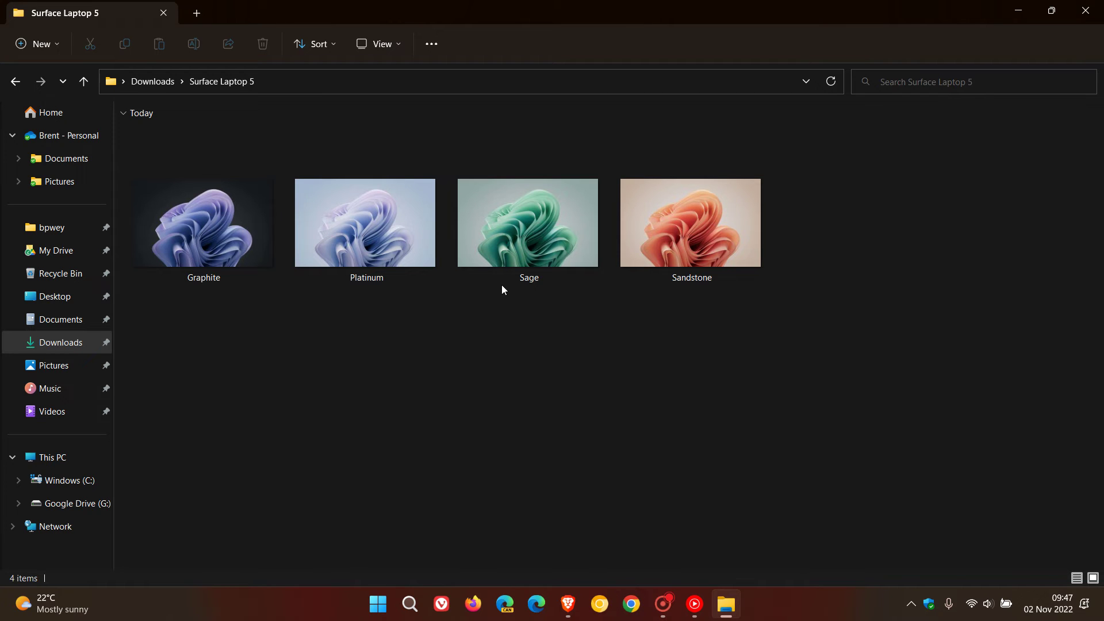
- Set the green Sage image as the desktop background, then check it on the desktop
right_click(521, 215)
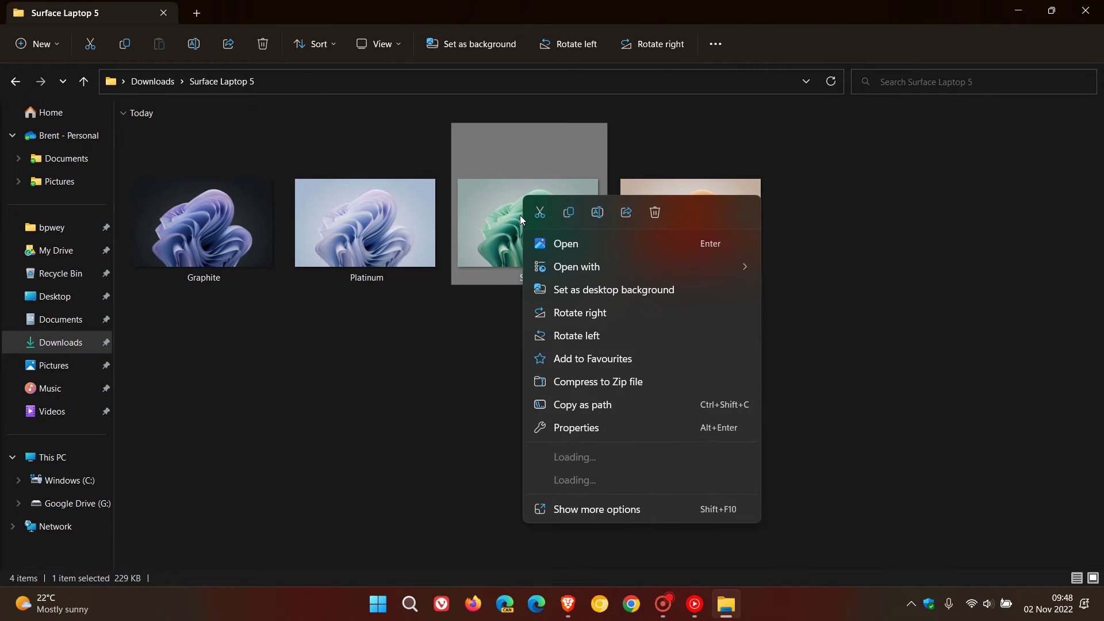
click(613, 289)
click(1019, 11)
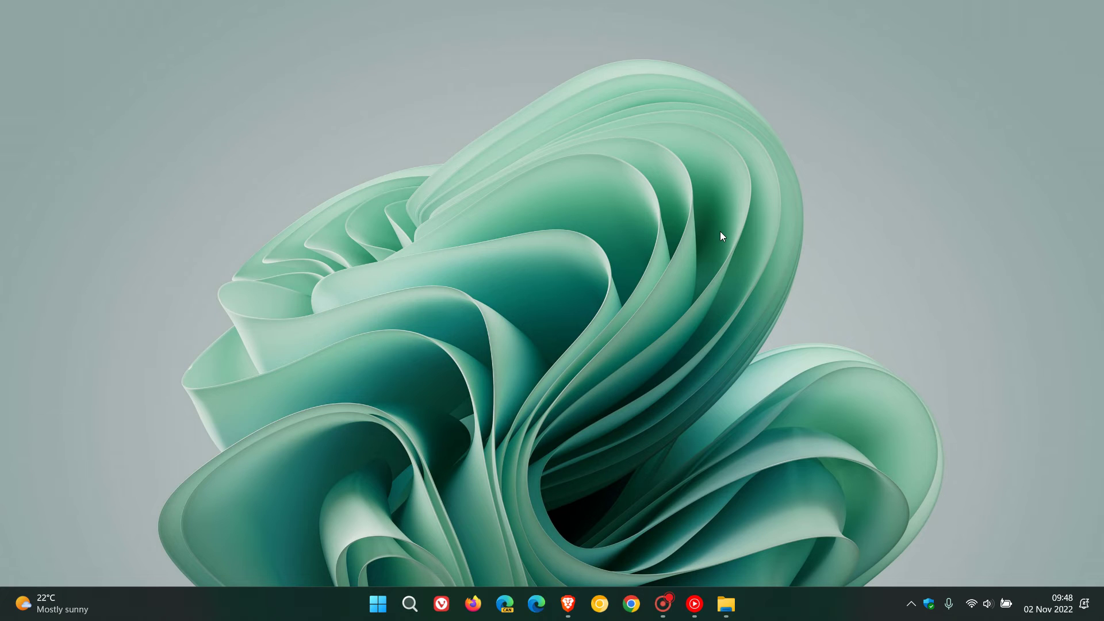
click(726, 604)
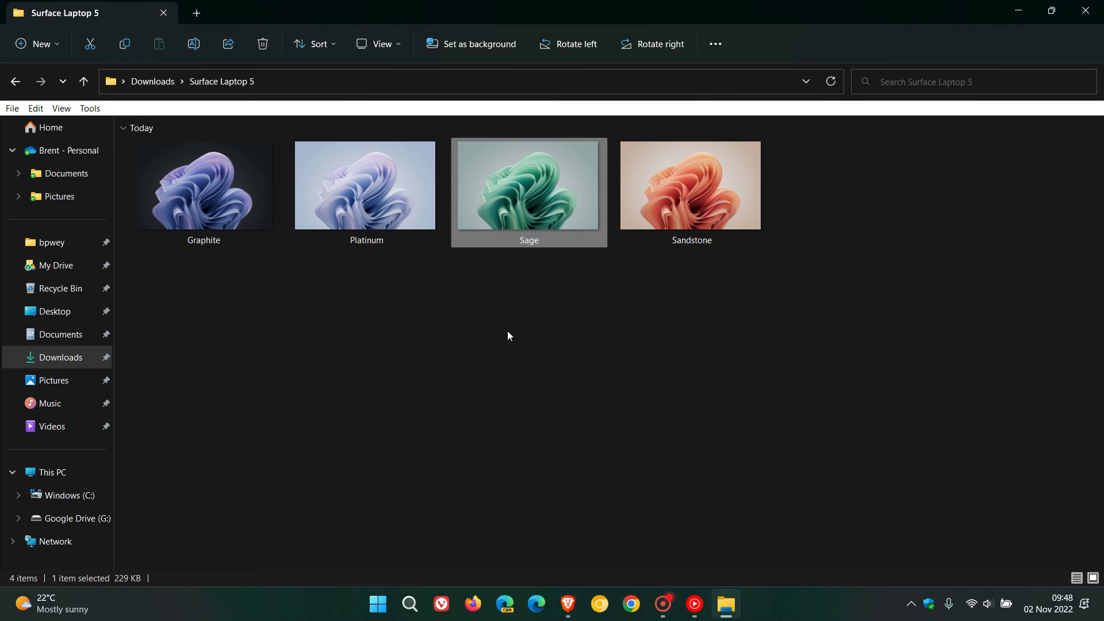
- Make Forest from Downloads > Surface Pro 9 the desktop background, then minimise Explorer
click(16, 81)
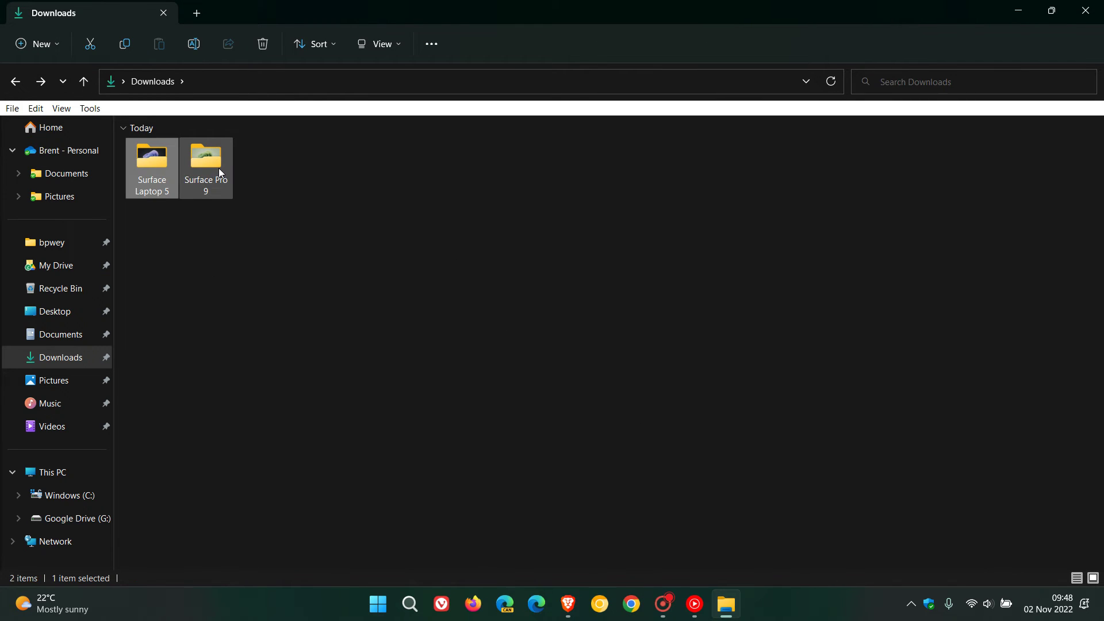
double_click(218, 169)
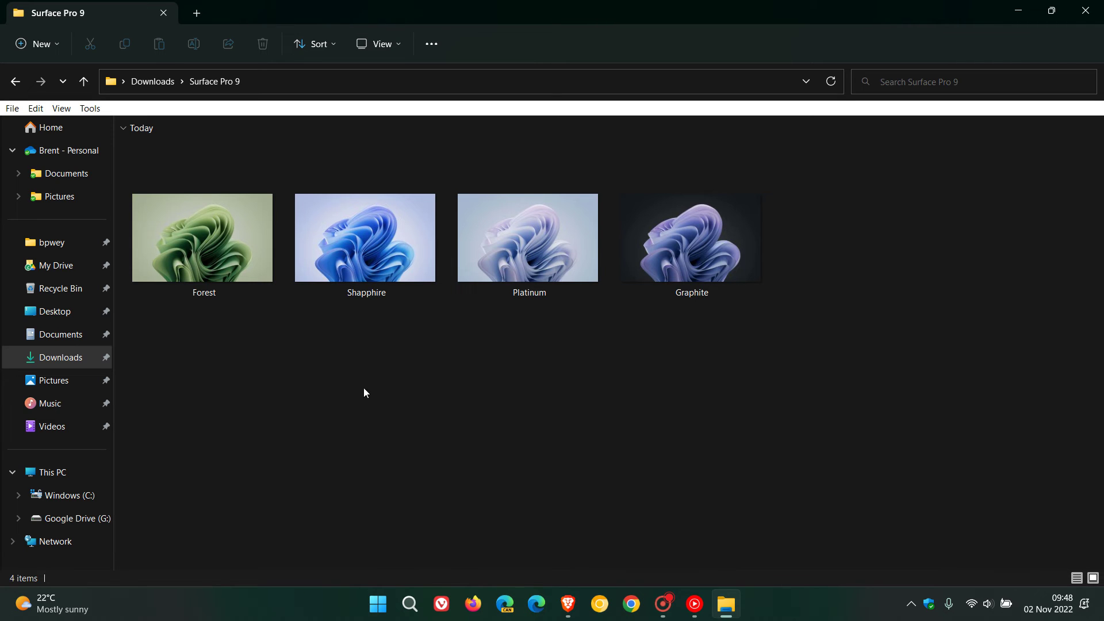
right_click(195, 233)
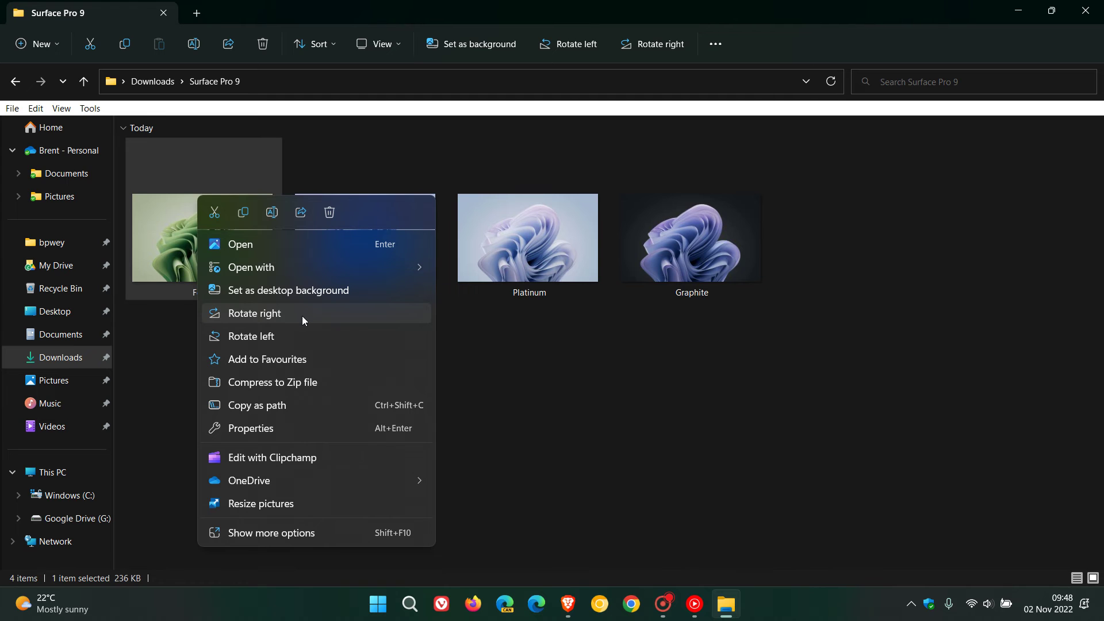
click(315, 292)
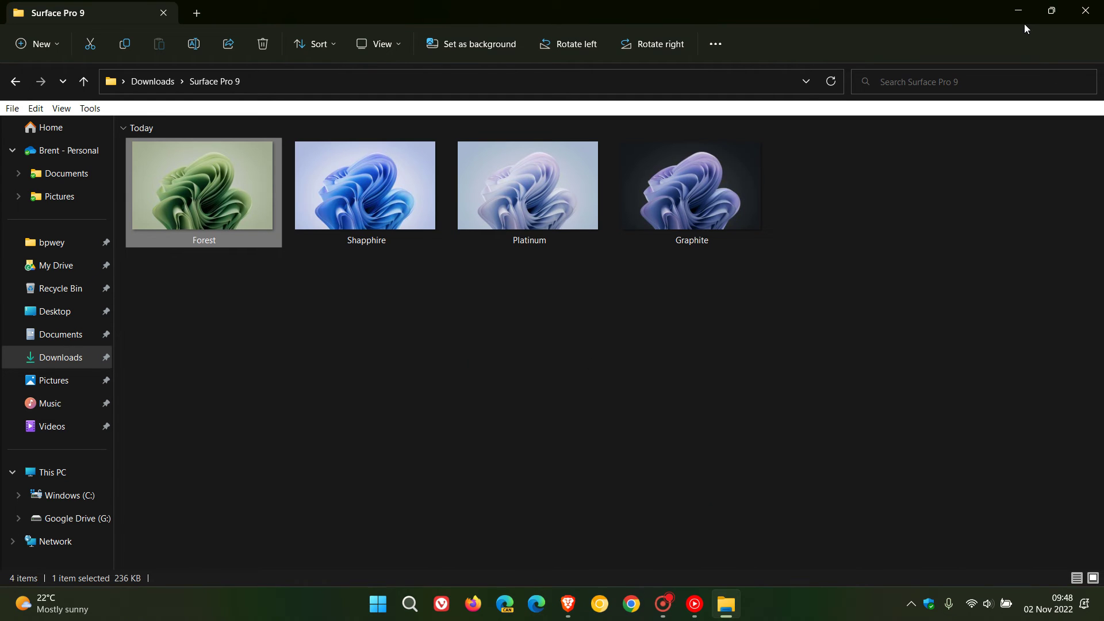
click(1019, 10)
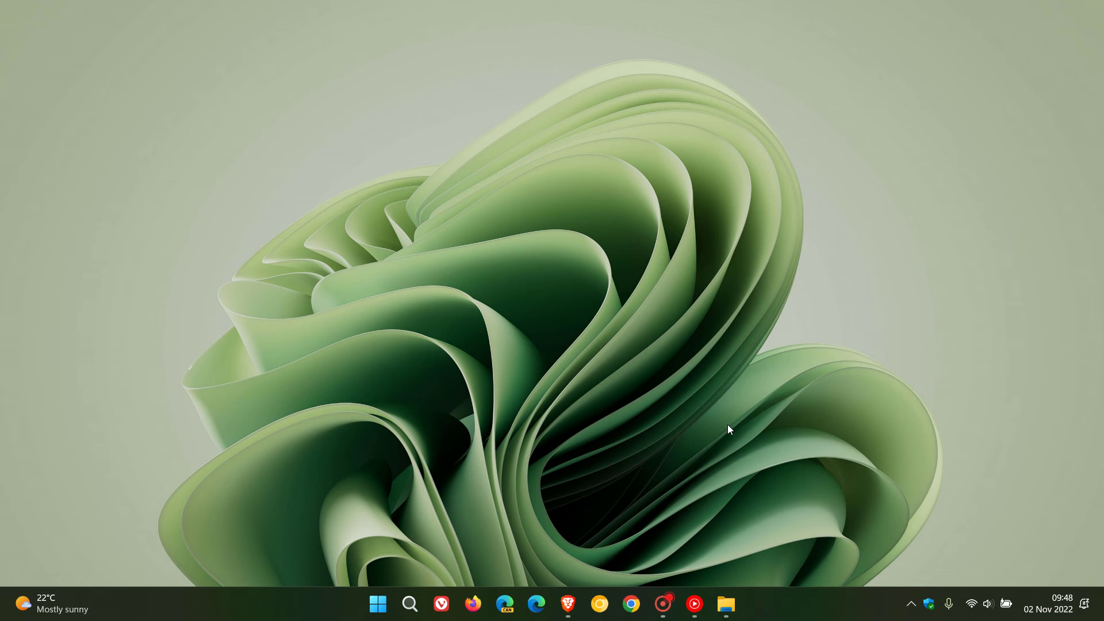
- Apply the blue Shapphire image from the Surface Pro 9 folder as the desktop background
click(726, 603)
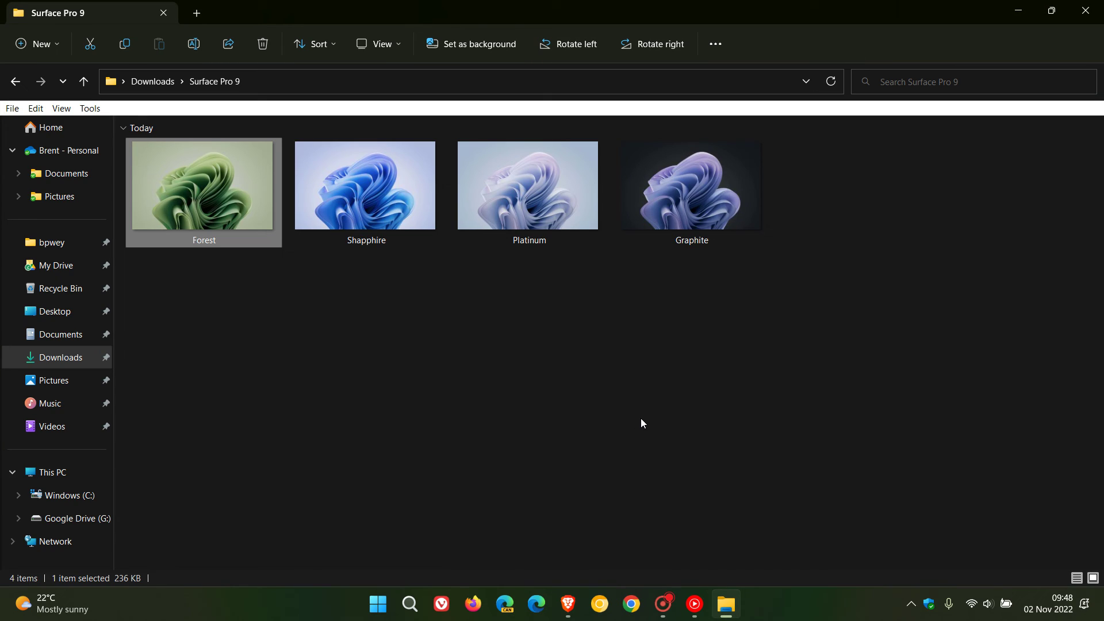
right_click(391, 162)
click(475, 257)
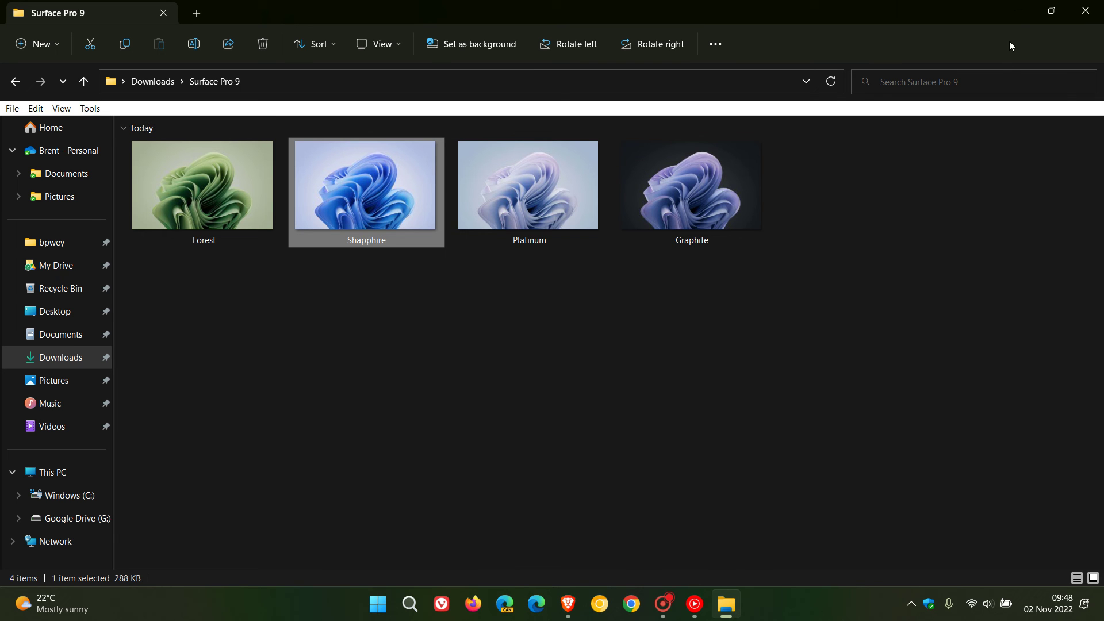
click(1019, 10)
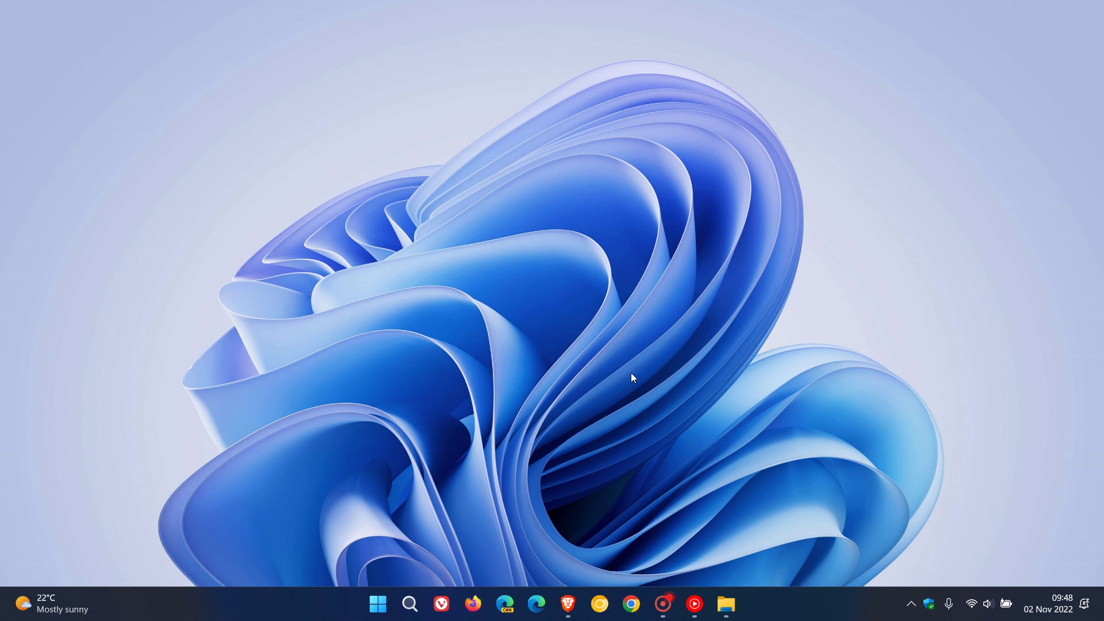
click(568, 604)
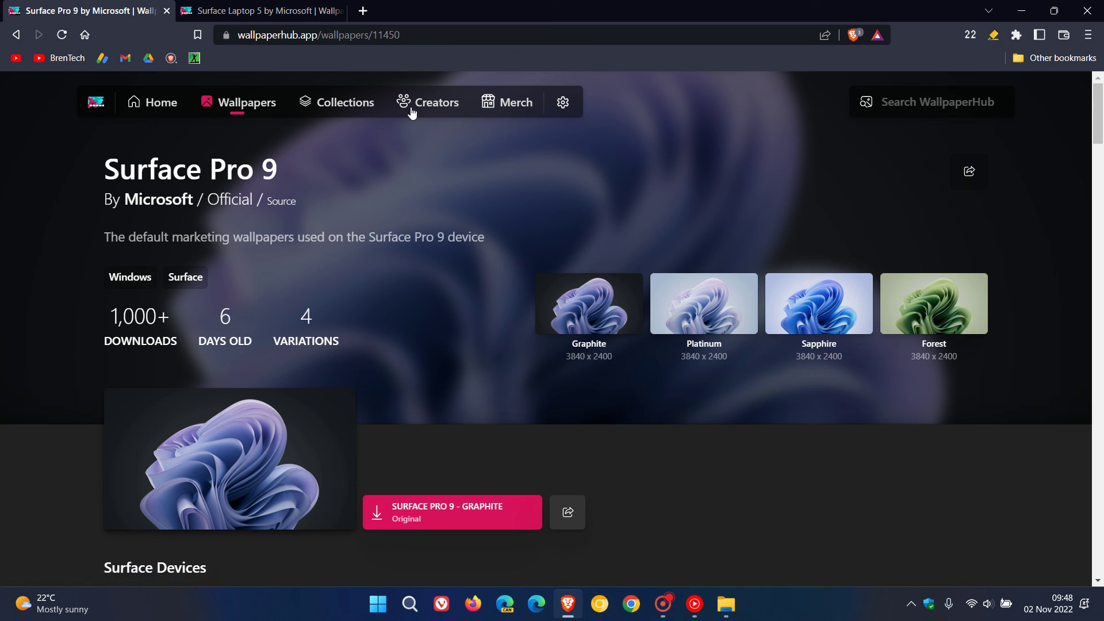
click(263, 11)
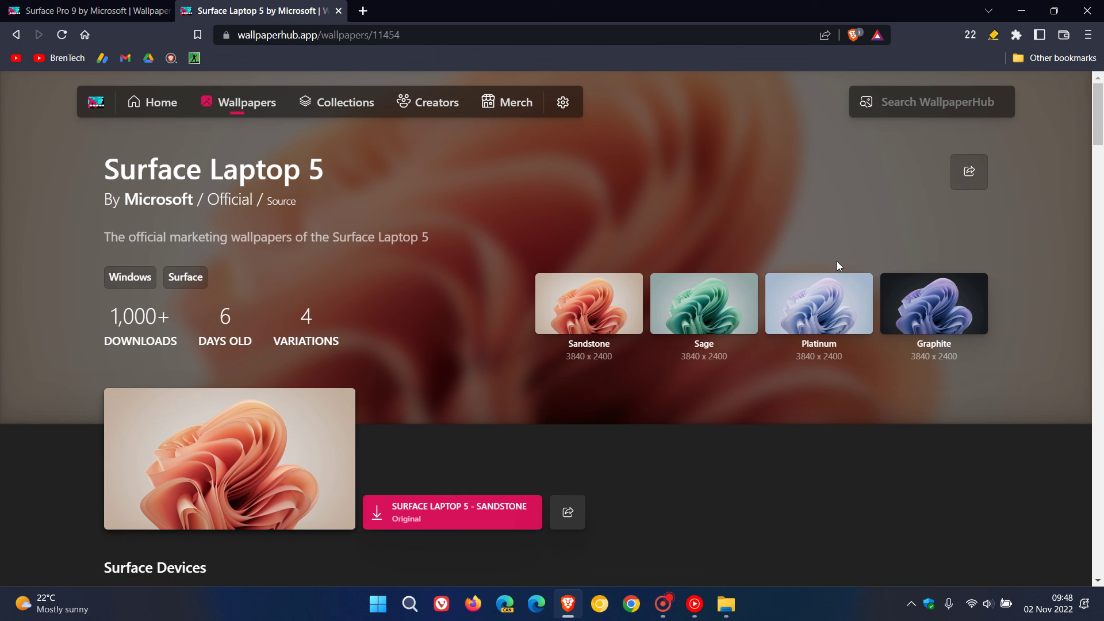
click(1021, 10)
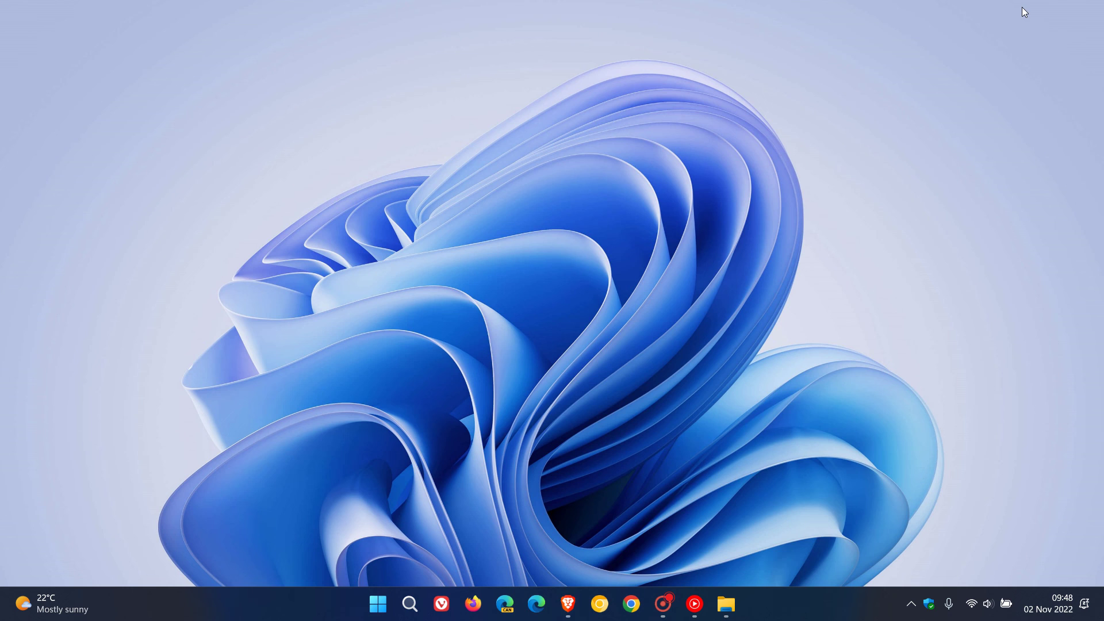